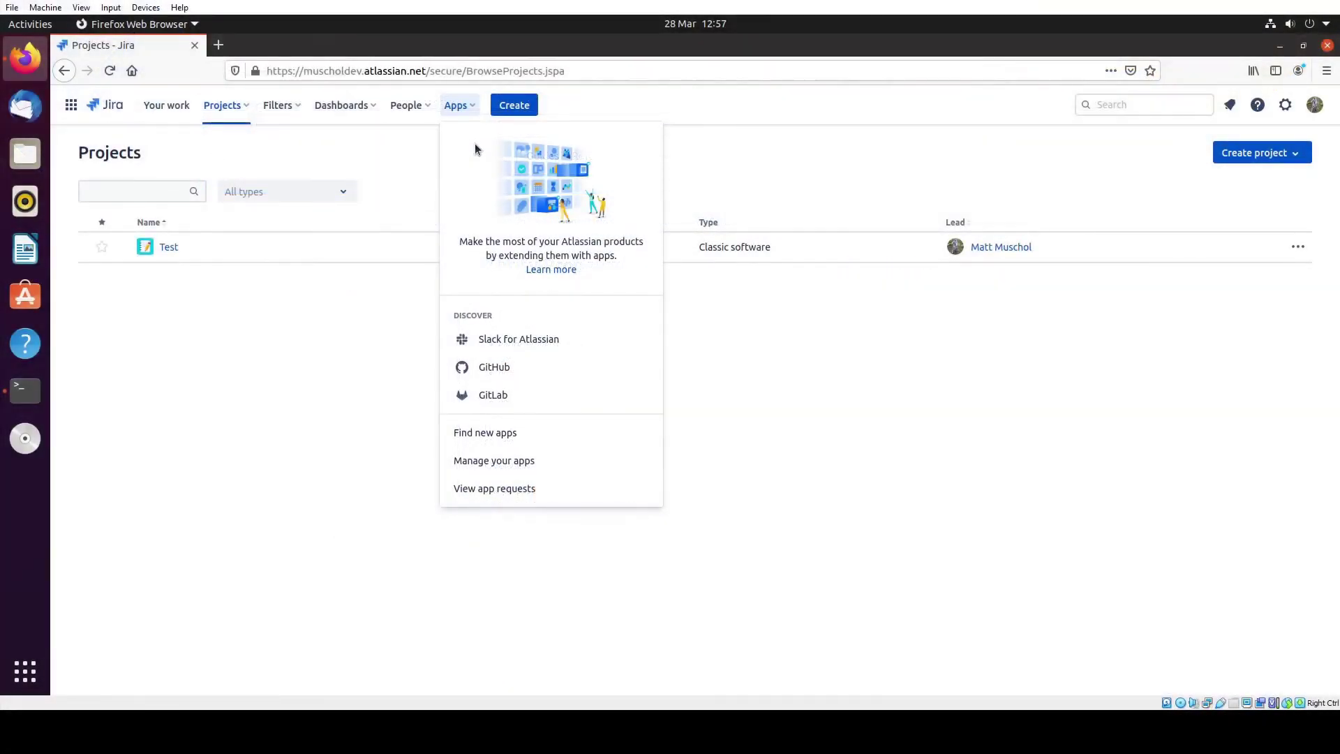
Start a terminal from the Ubuntu dock over the Jira Projects list.
click(26, 390)
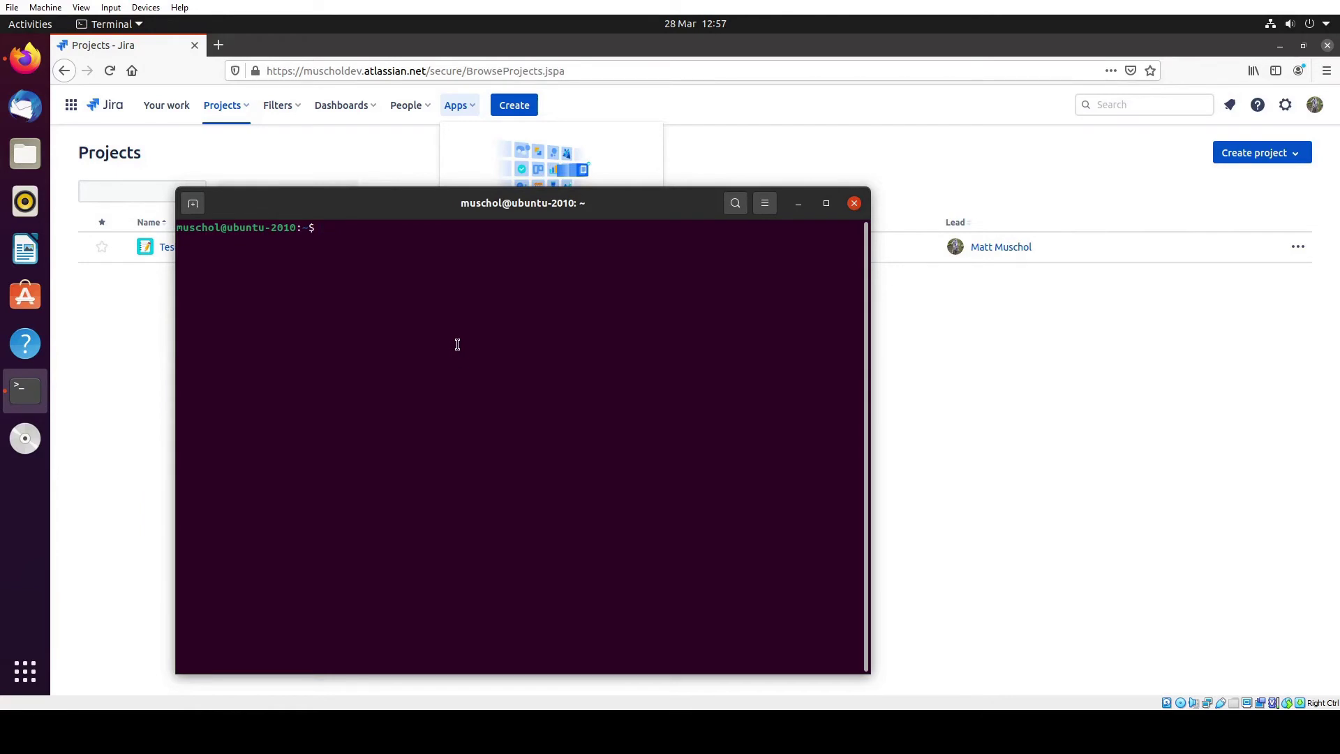
text(atlas)
text(-connect )
text(new )
text(-t jira)
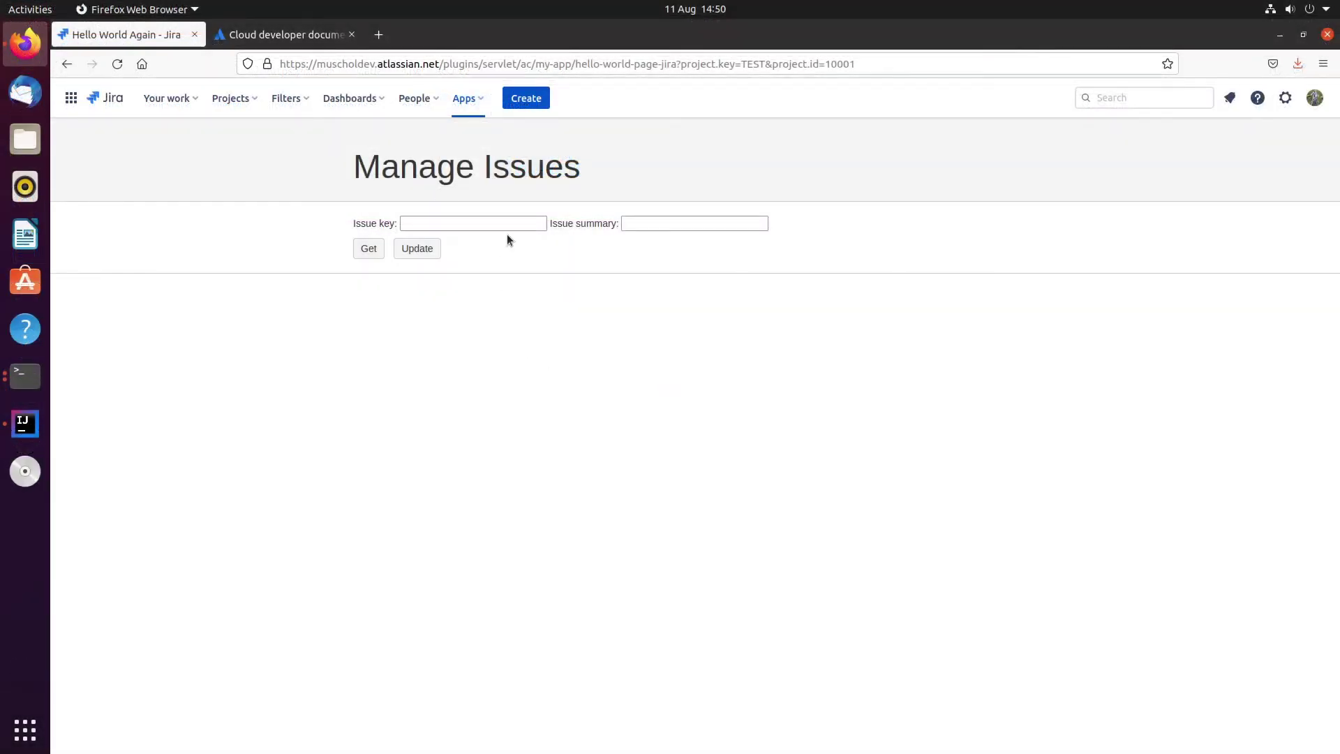
Fetch issue TEST-1 in Manage Issues, showing summary 'A test issue'.
click(500, 223)
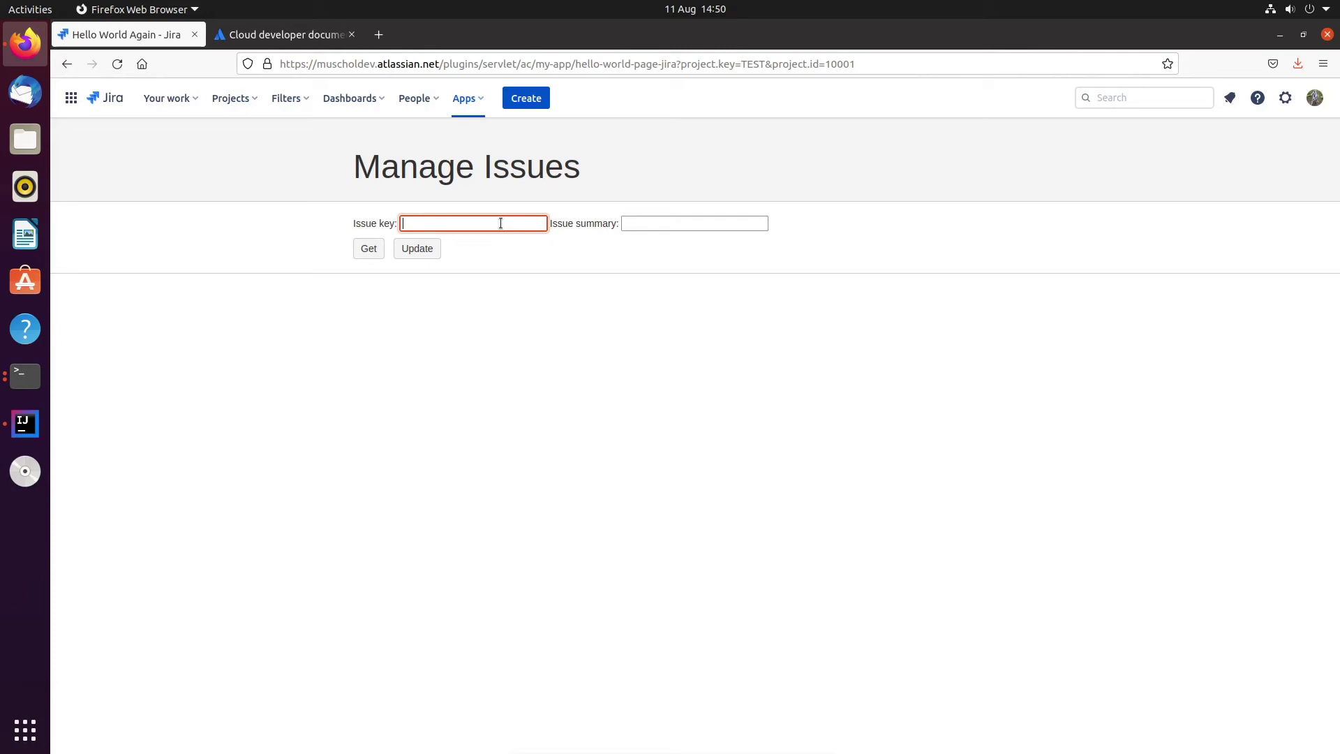
text(TEST-1)
click(370, 249)
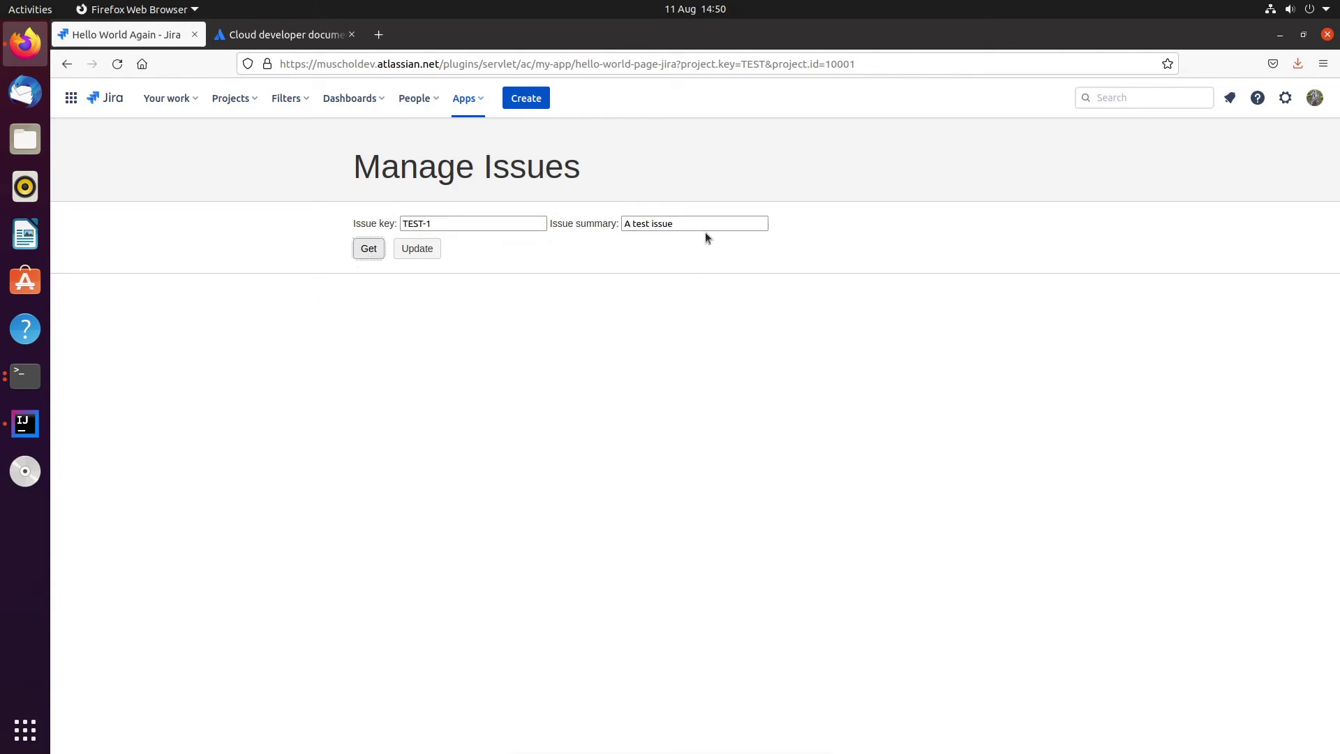
click(676, 223)
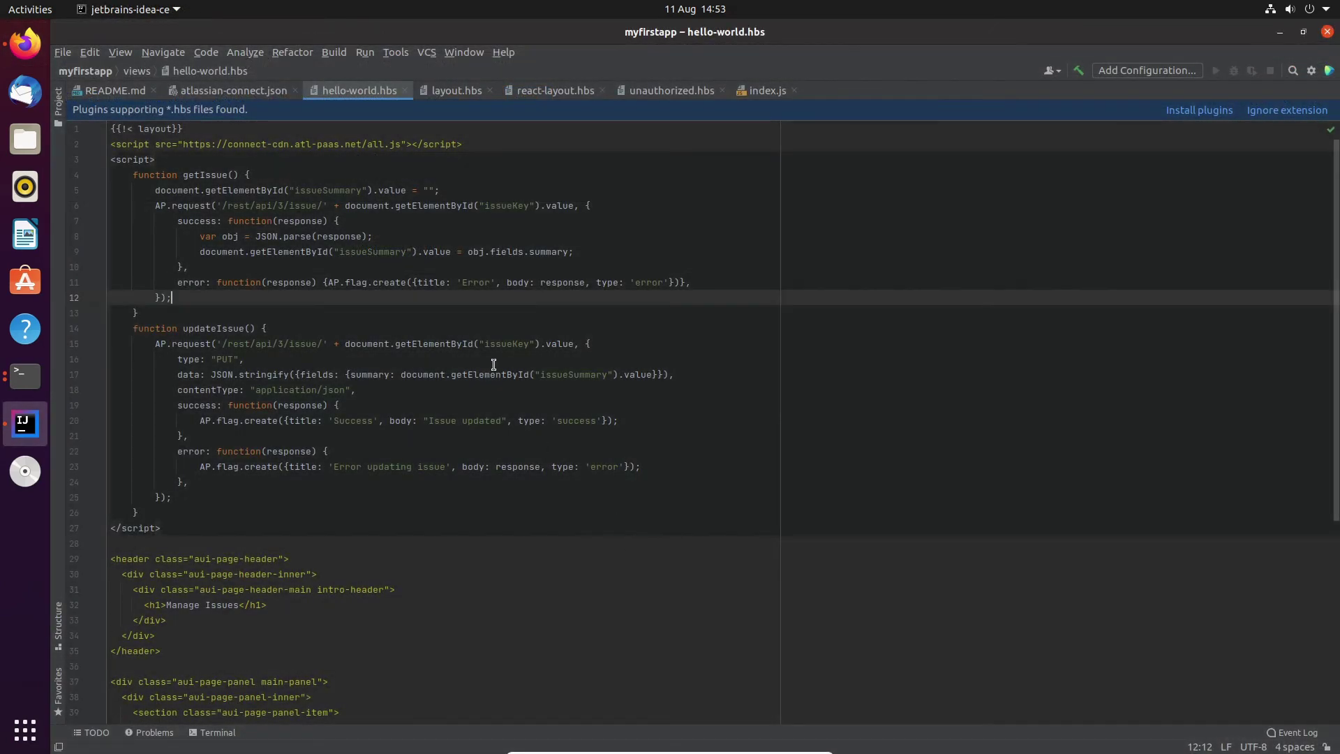
scroll(494, 365, down, 5)
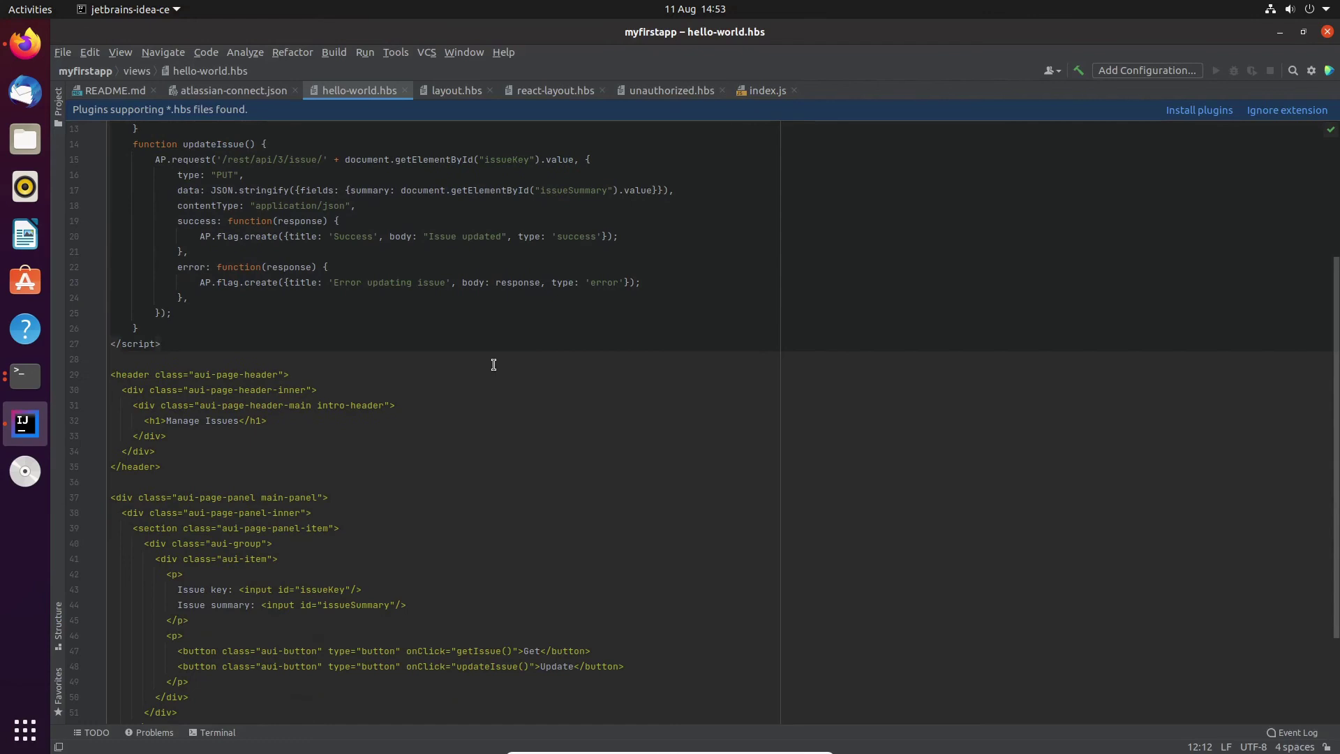
scroll(493, 364, down, 3)
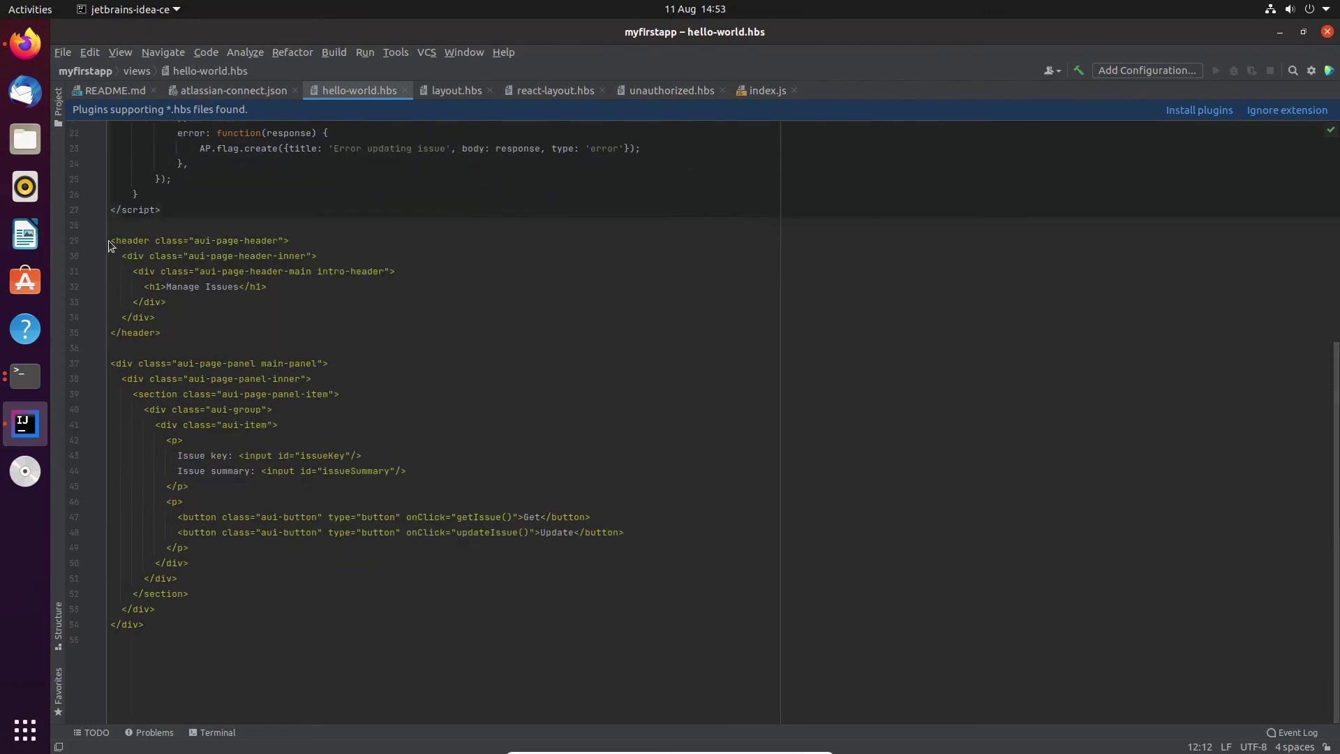
drag(110, 248, 160, 639)
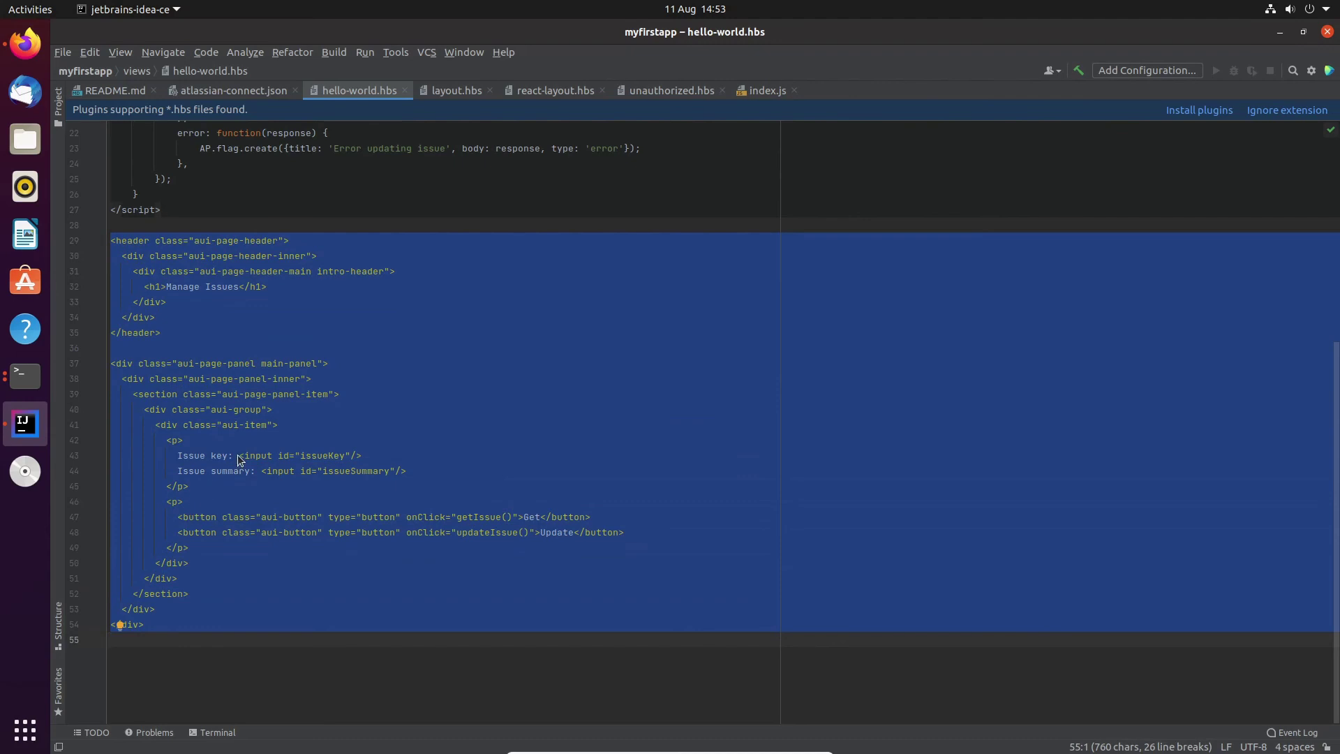
click(270, 461)
click(333, 458)
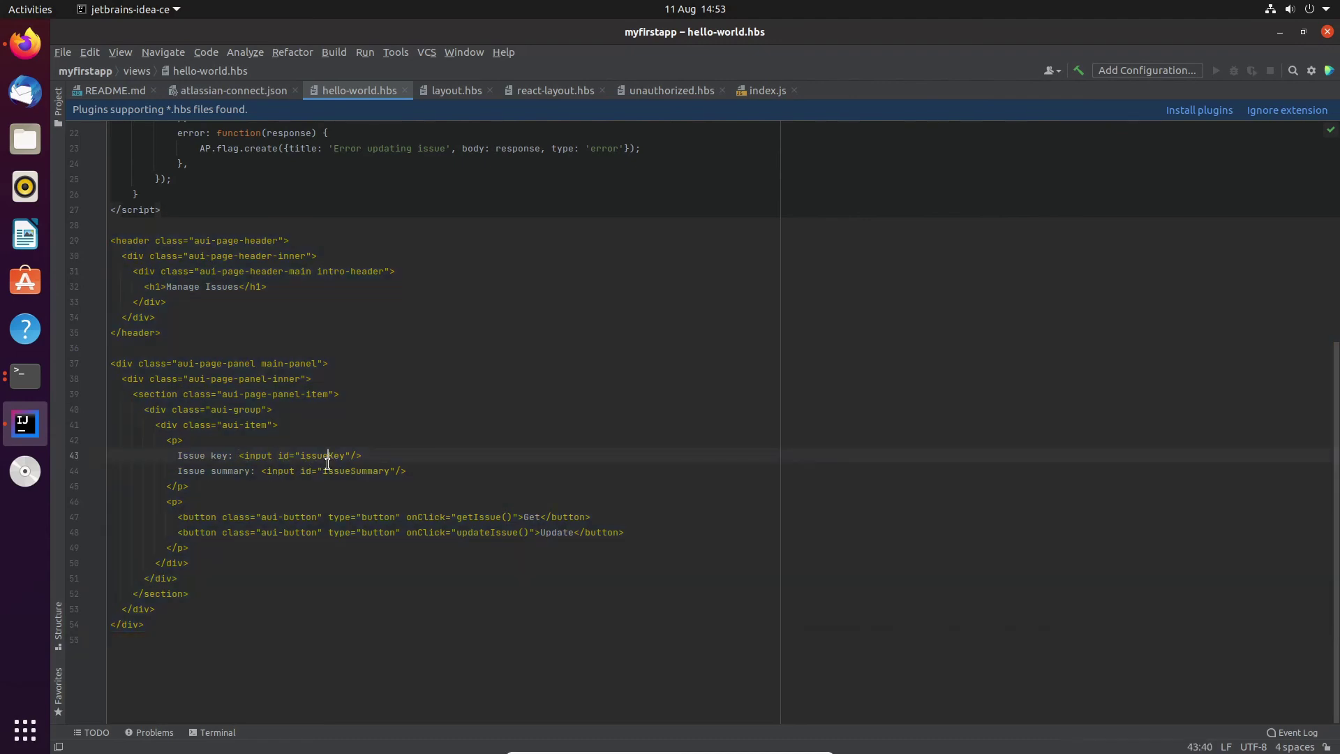
click(239, 457)
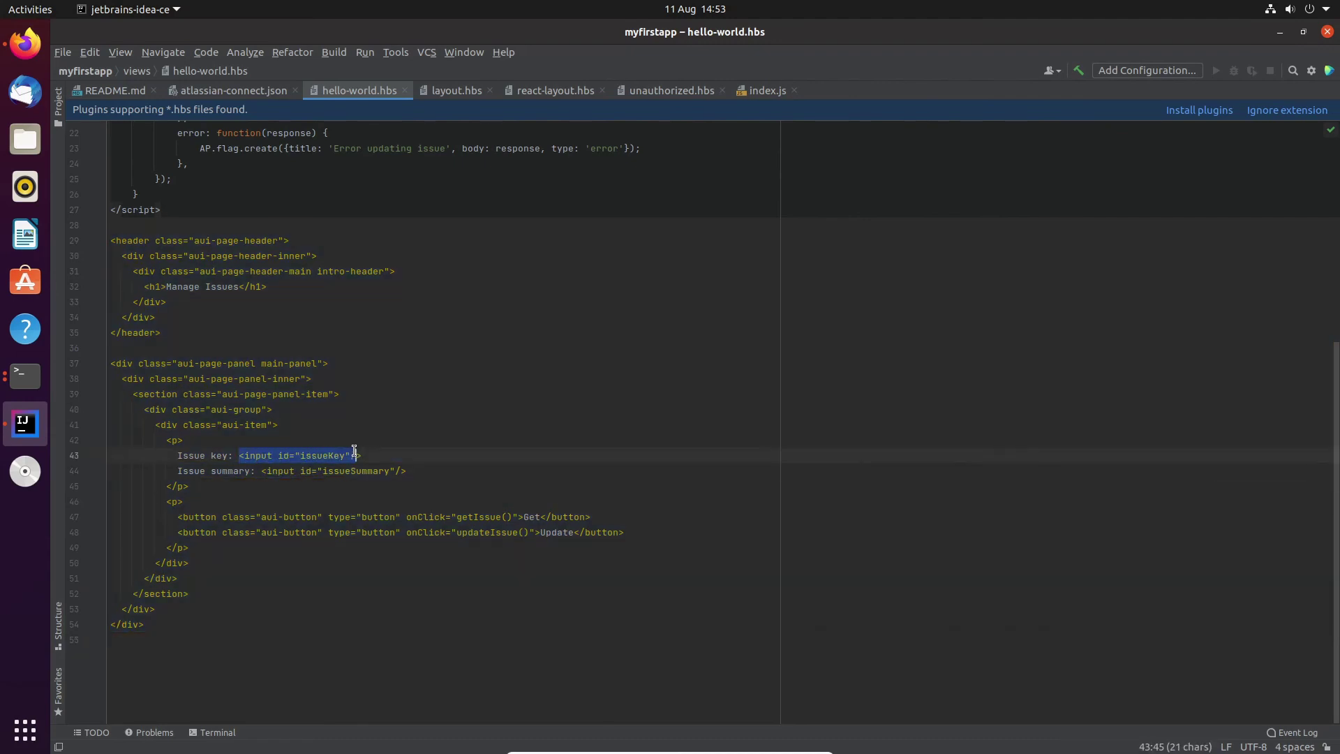